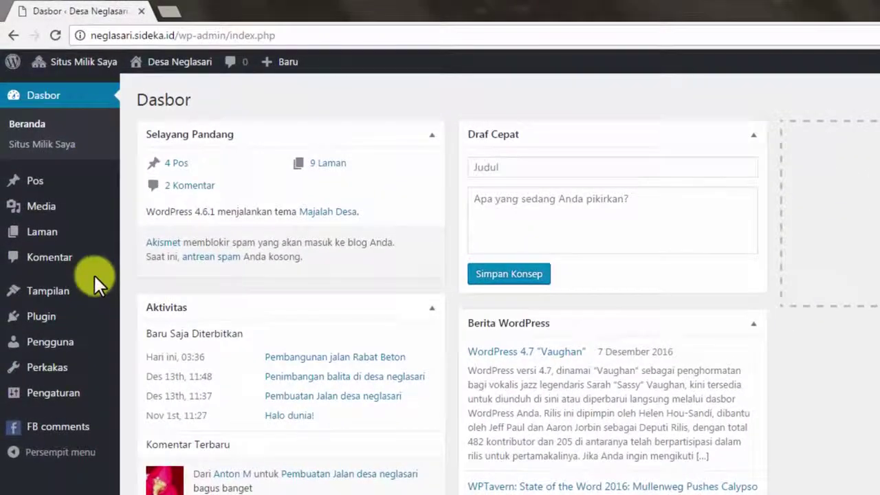
- Add the Anggaran Desa page to the Menu Utama navigation menu and save the menu
mouse_move(90, 294)
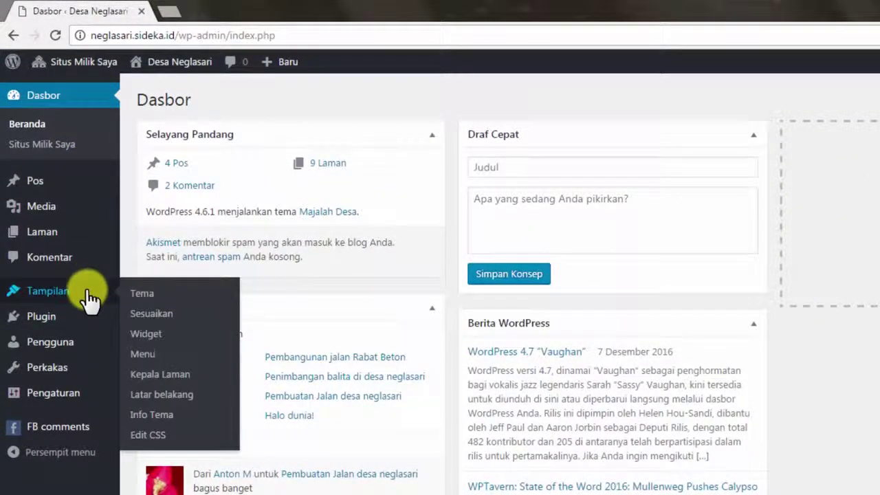
left_click(147, 355)
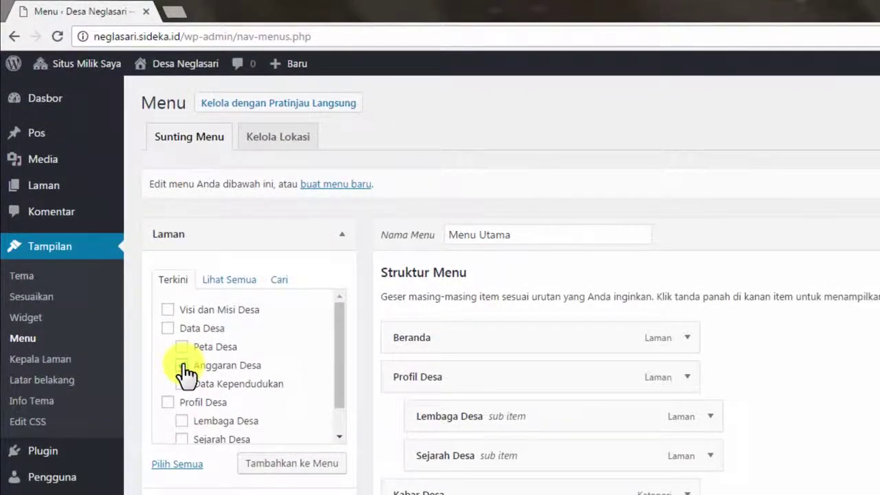
left_click(182, 365)
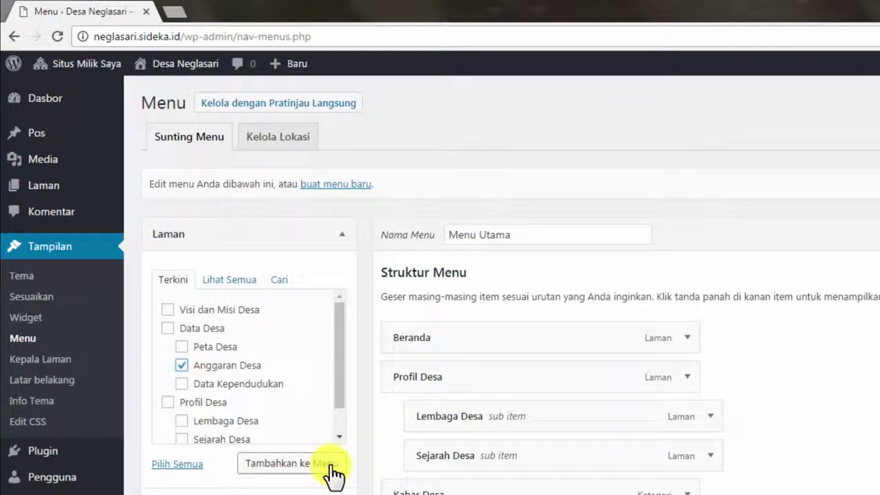
left_click(330, 466)
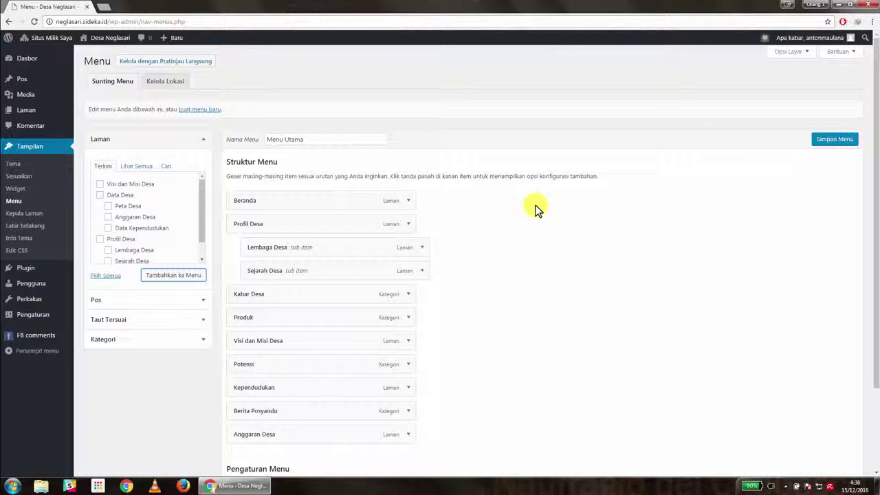
left_click(830, 140)
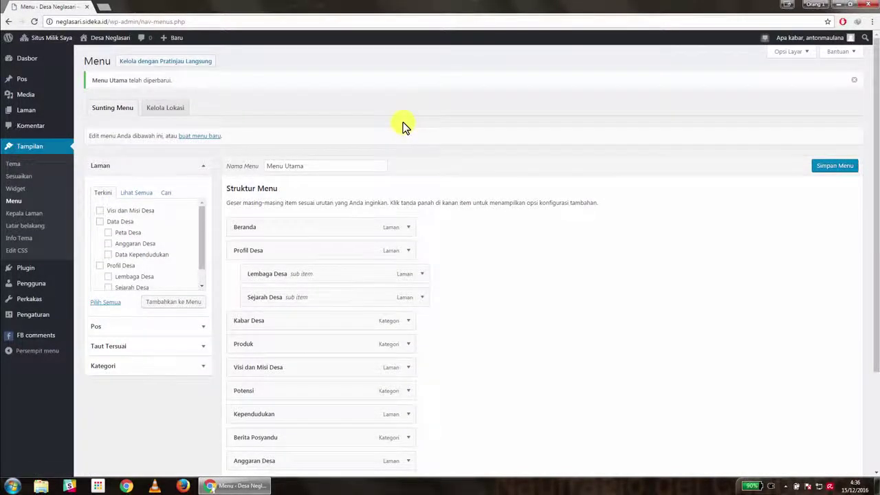
- Load neglasari.sideka.id in a new browser tab and view the site's Anggaran Desa page
left_click(103, 7)
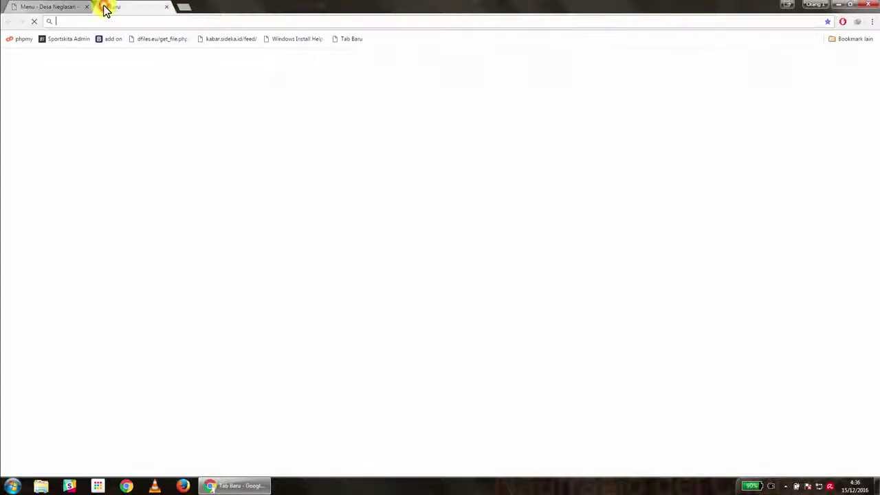
type("neglasari.sideka.id")
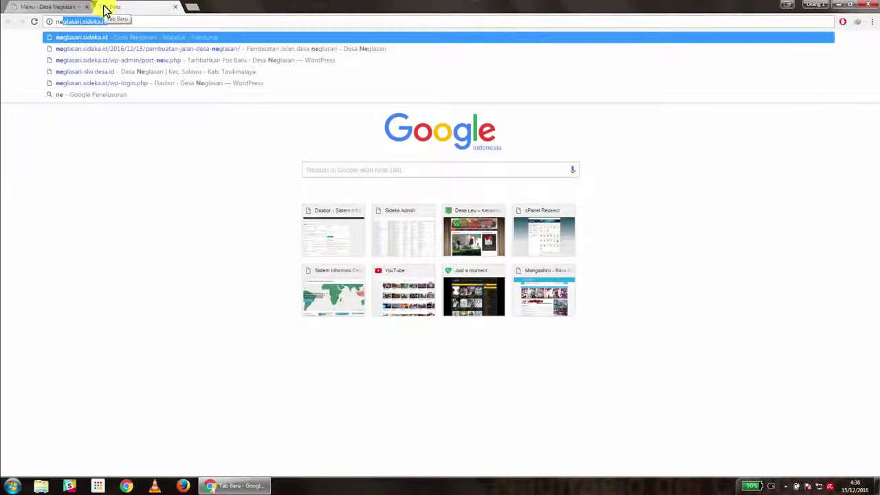
key("Return")
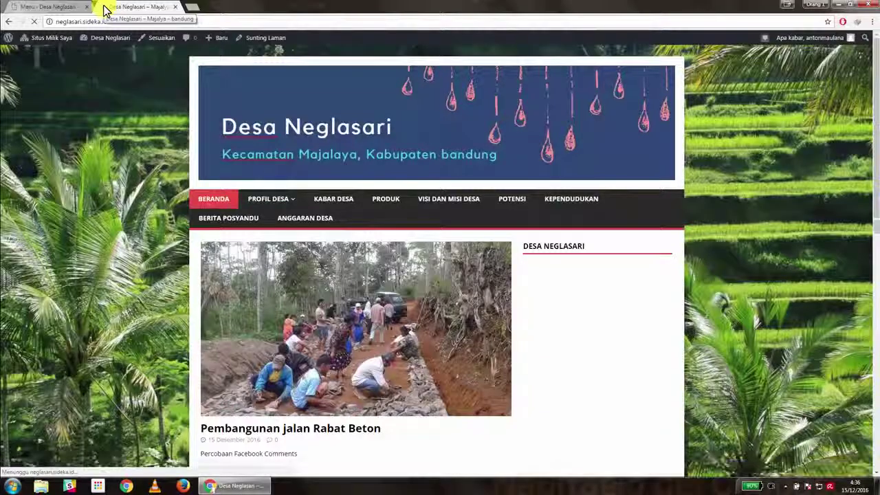
left_click(326, 221)
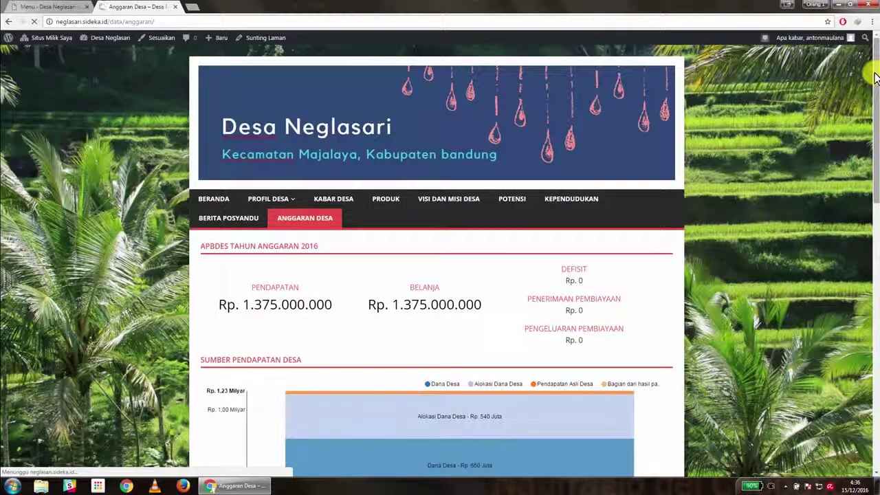
- Examine the Bidang Tak Terduga section of the interactive 2016 spending chart, then return to the overall Belanja level
left_click_drag(876, 138, 876, 344)
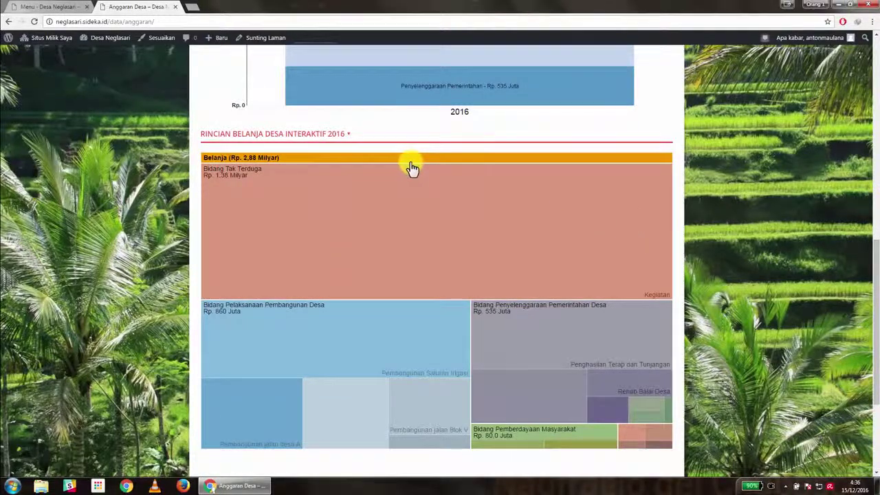
left_click(362, 191)
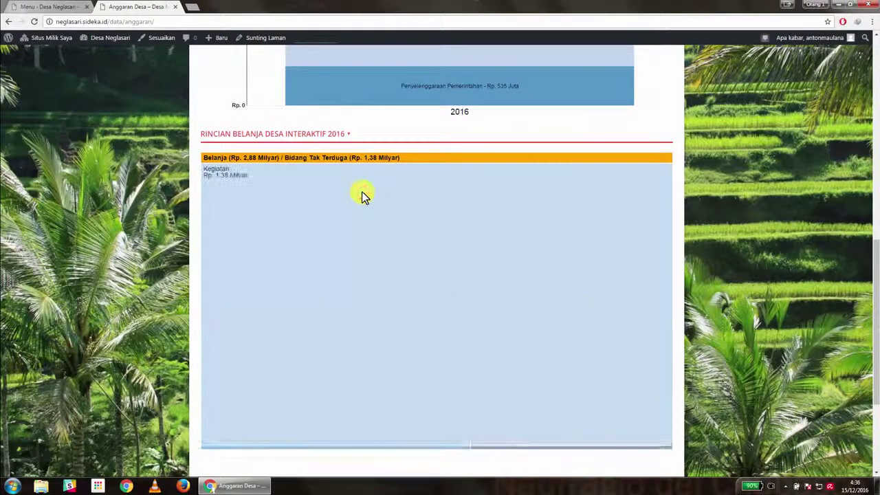
left_click(270, 158)
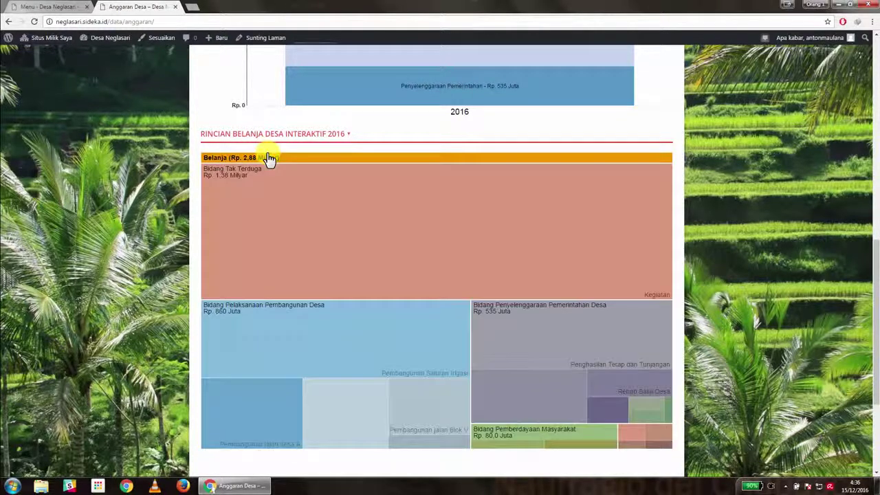
- Create and publish a new page titled "APBDes", then show the list of all pages
left_click(67, 7)
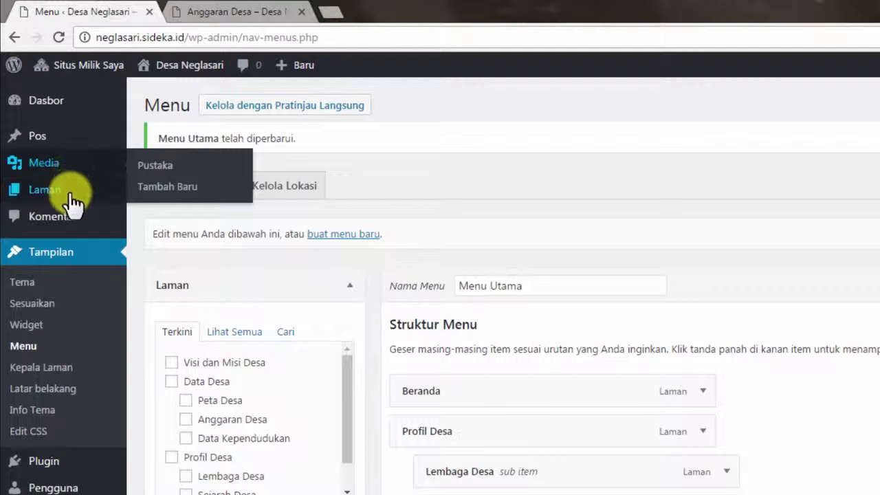
mouse_move(72, 195)
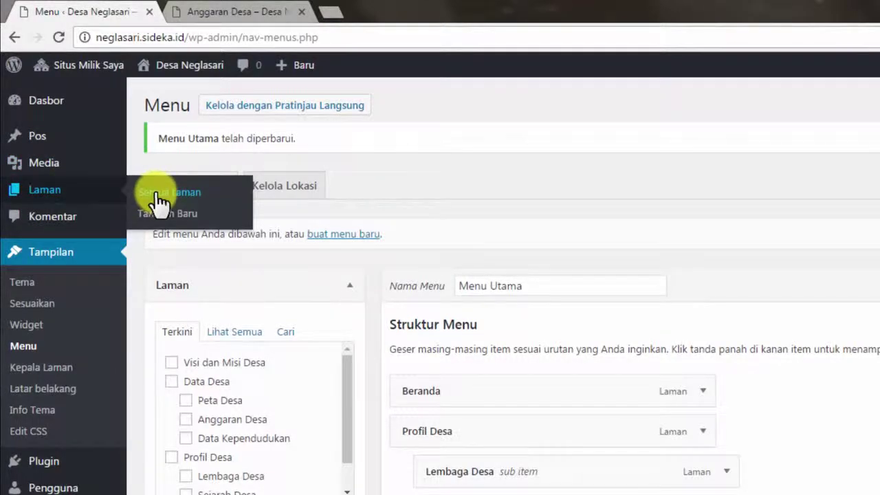
left_click(165, 215)
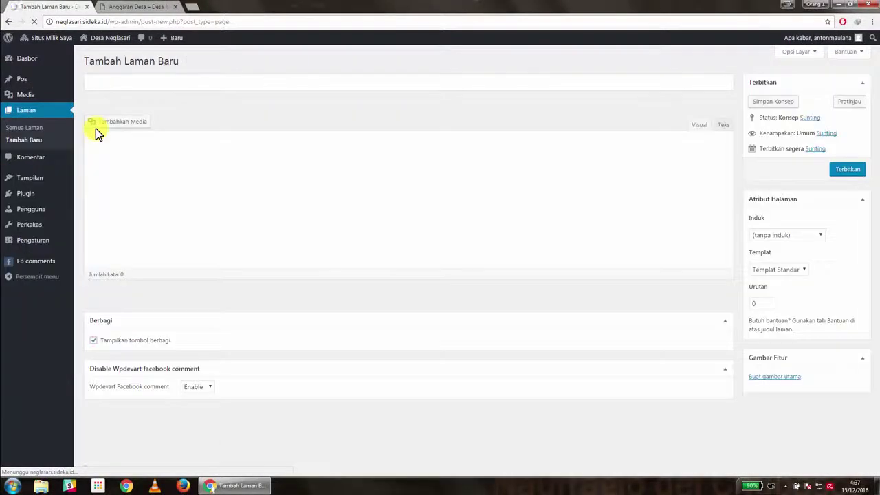
left_click(128, 83)
type("A")
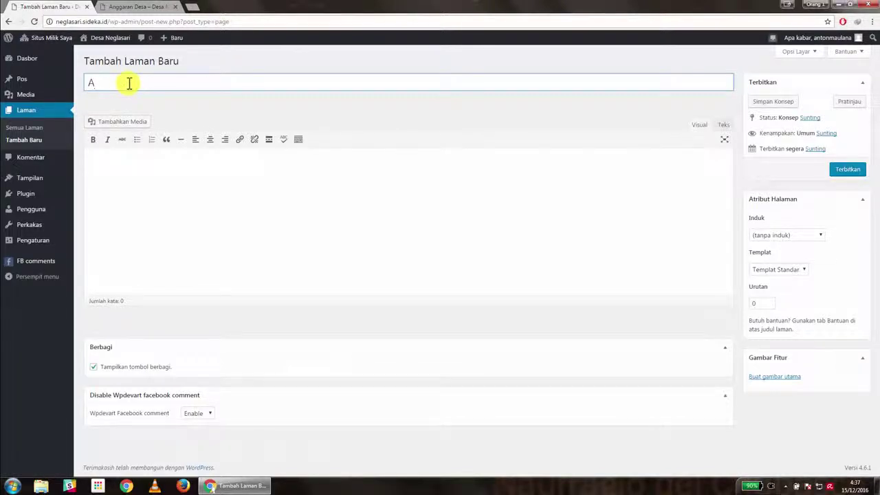
type("PBDes")
left_click(843, 175)
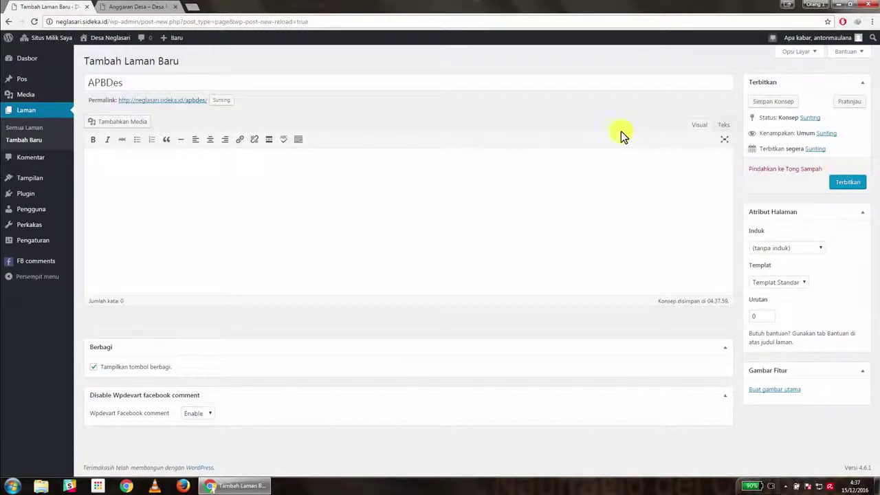
left_click(44, 127)
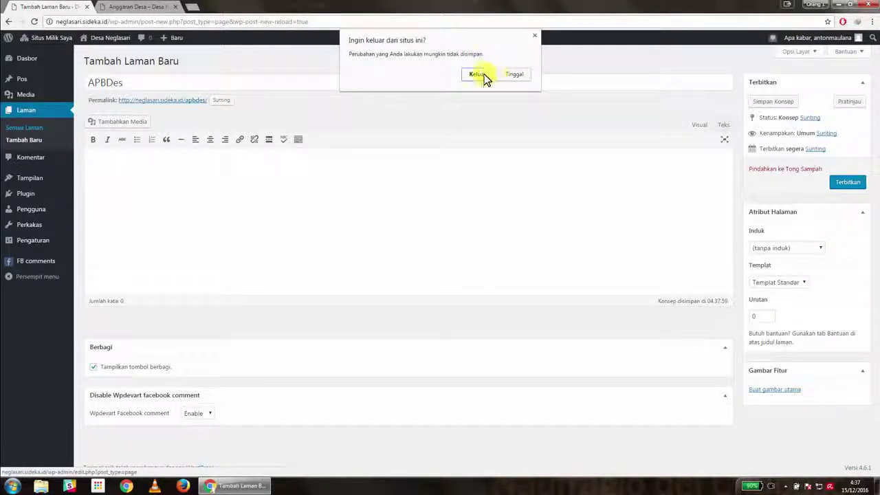
left_click(517, 76)
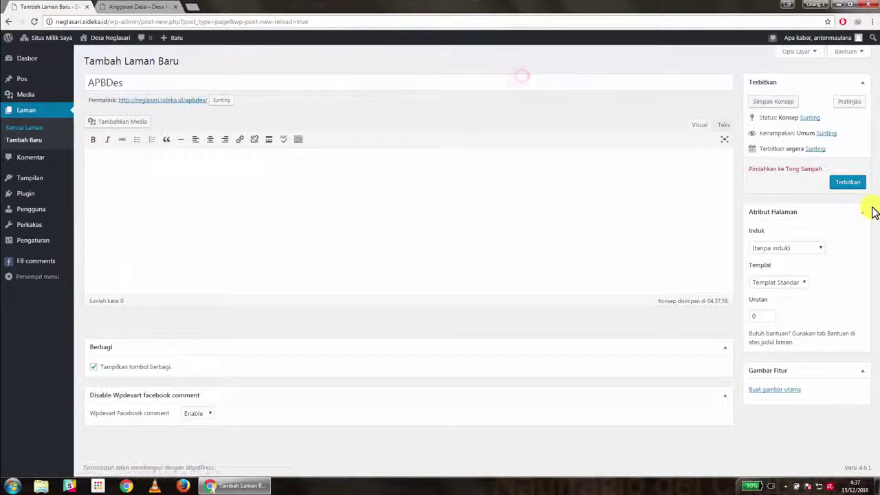
left_click(842, 182)
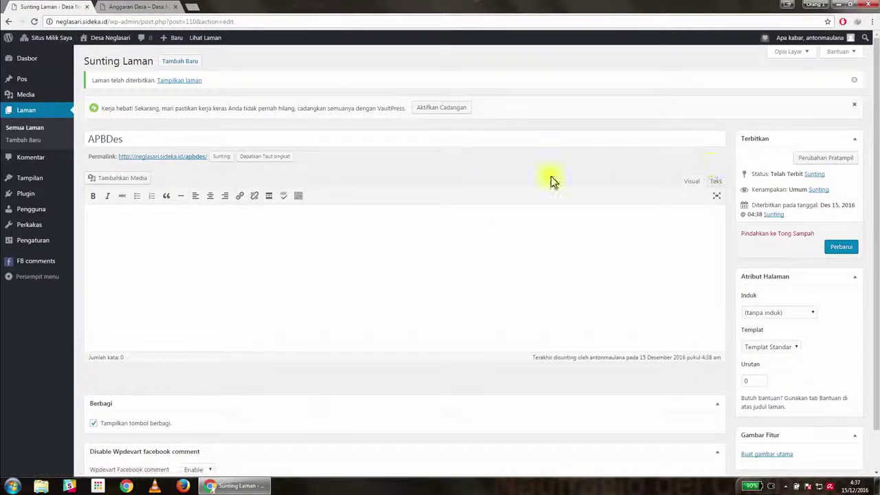
left_click(34, 131)
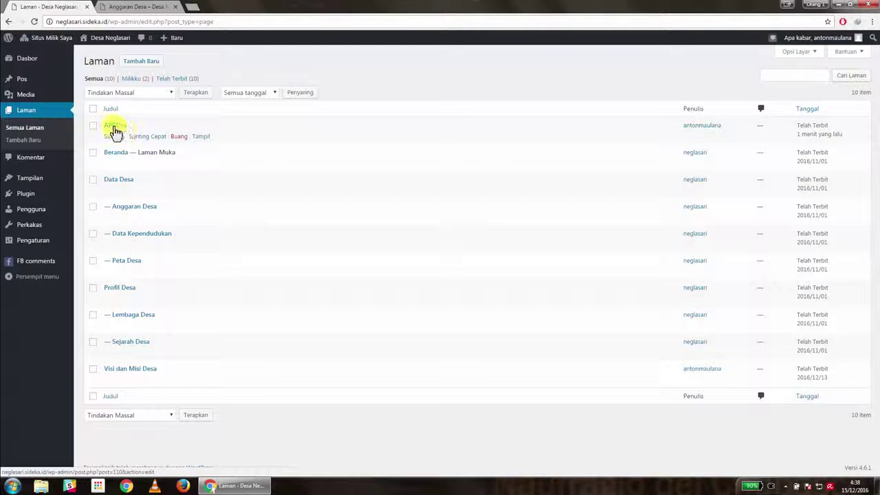
- Set Laman Data Anggaran to the APBDes page in the Sideka settings and save the changes
mouse_move(28, 242)
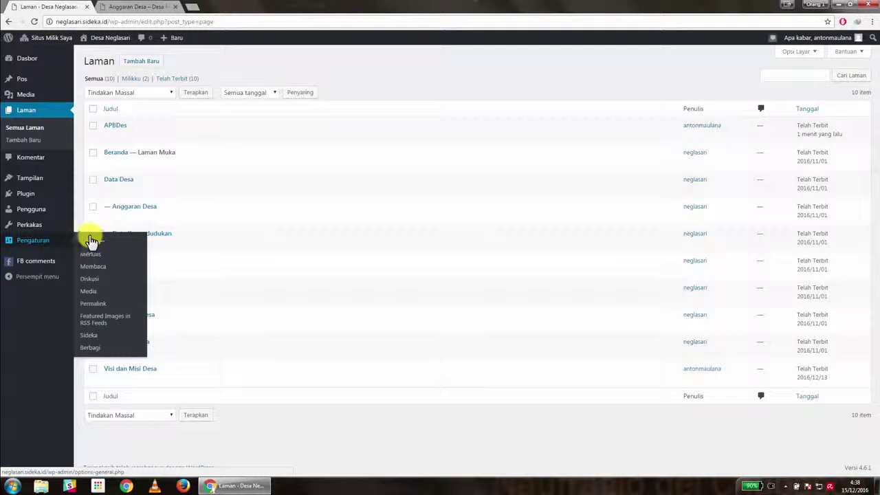
left_click(107, 337)
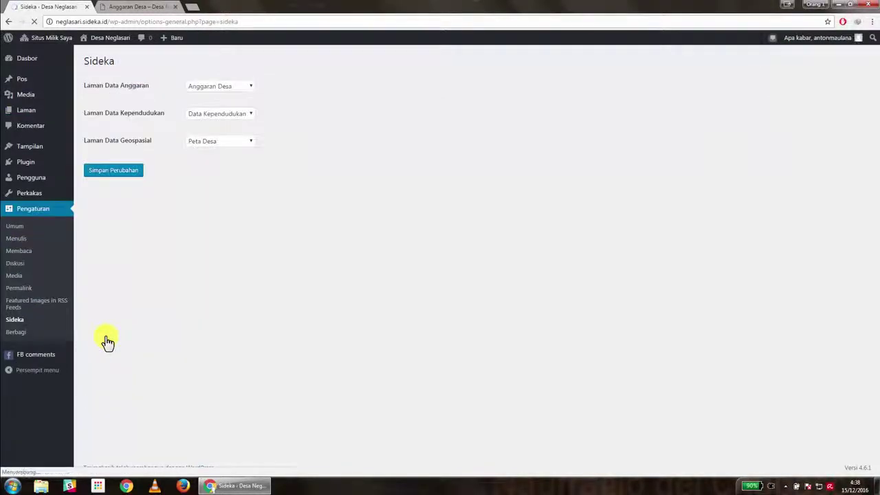
left_click(217, 88)
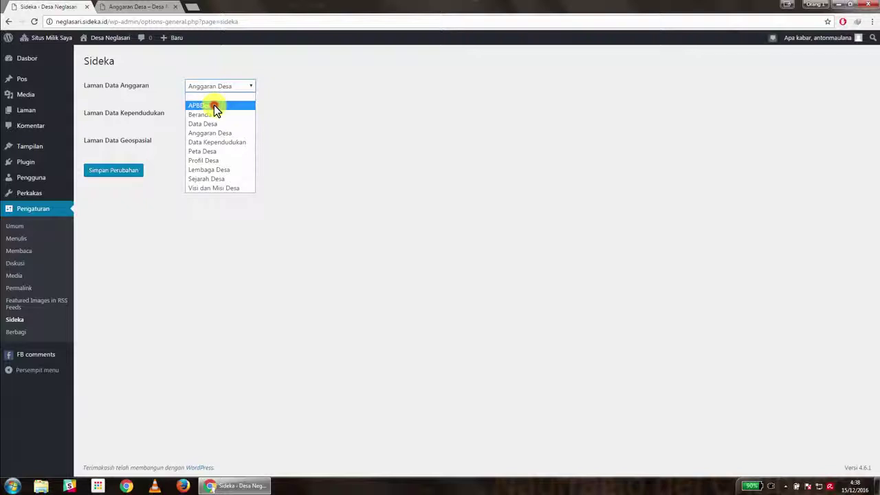
left_click(214, 105)
left_click(124, 172)
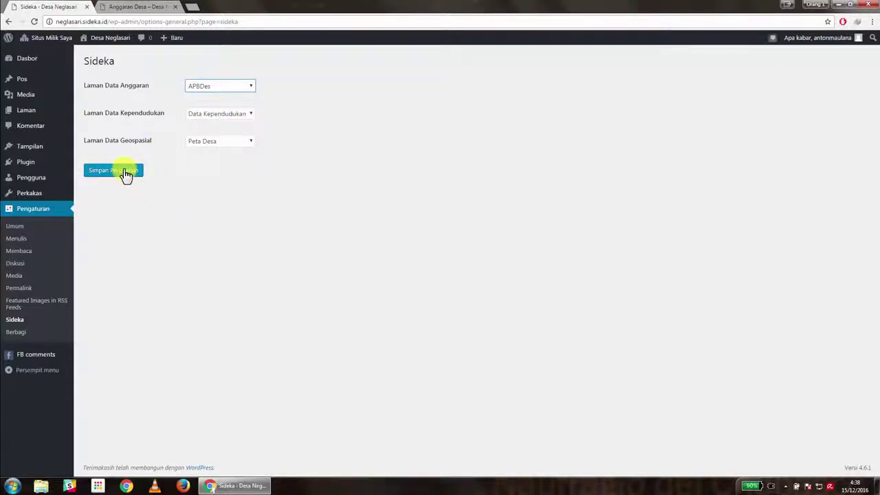
left_click(125, 176)
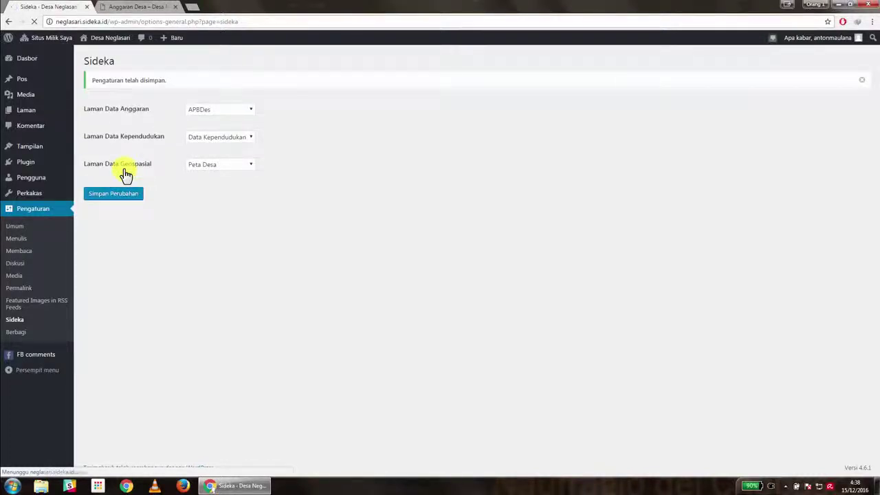
- Remove the Anggaran Desa item from the Menu Utama structure
mouse_move(18, 154)
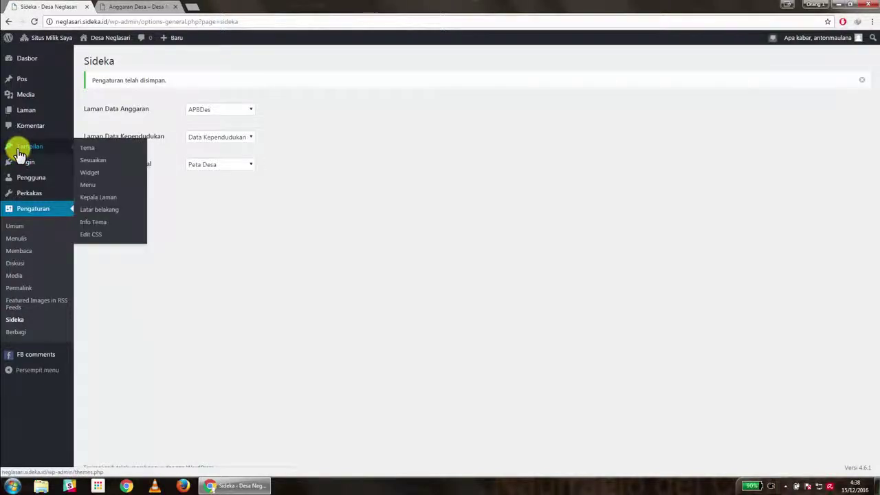
left_click(94, 187)
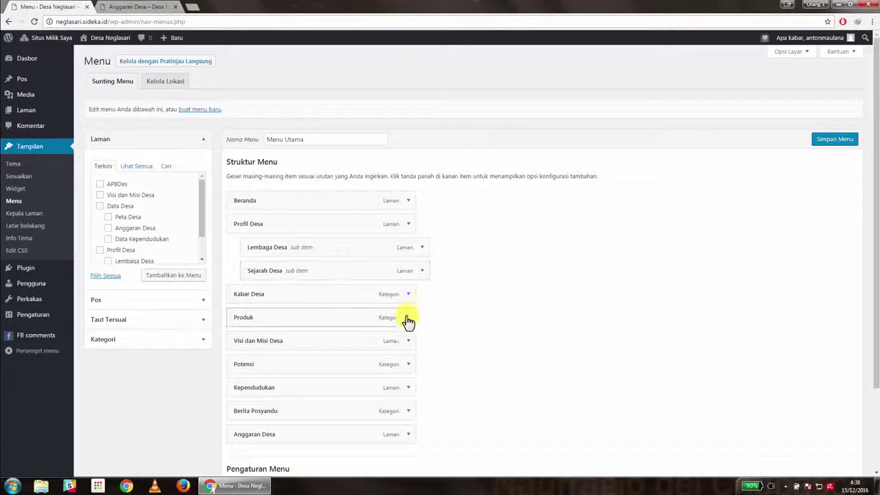
left_click_drag(877, 200, 876, 280)
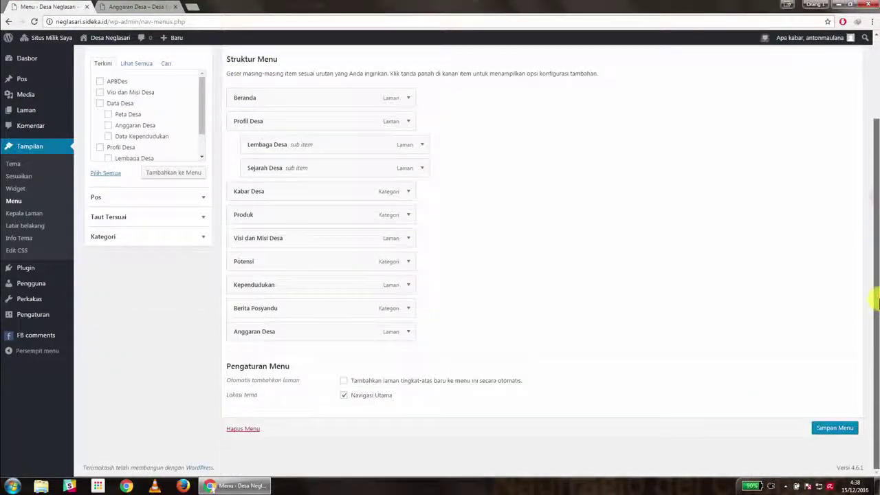
left_click(408, 333)
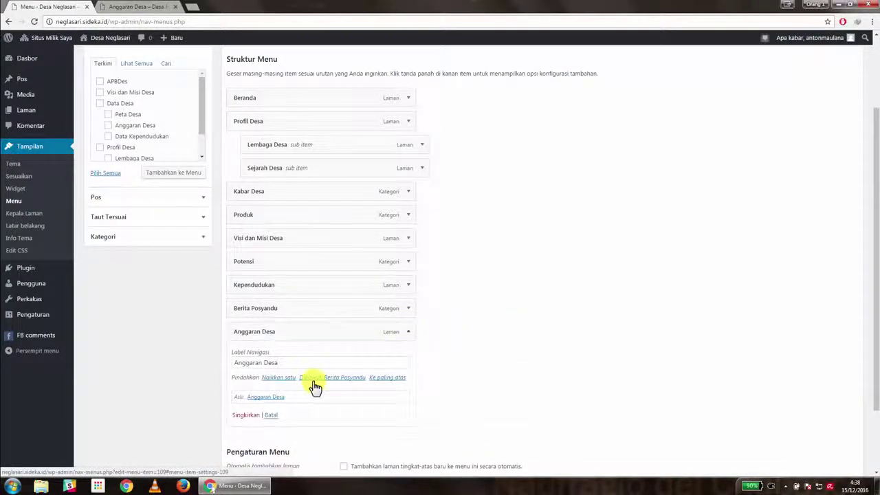
left_click(252, 416)
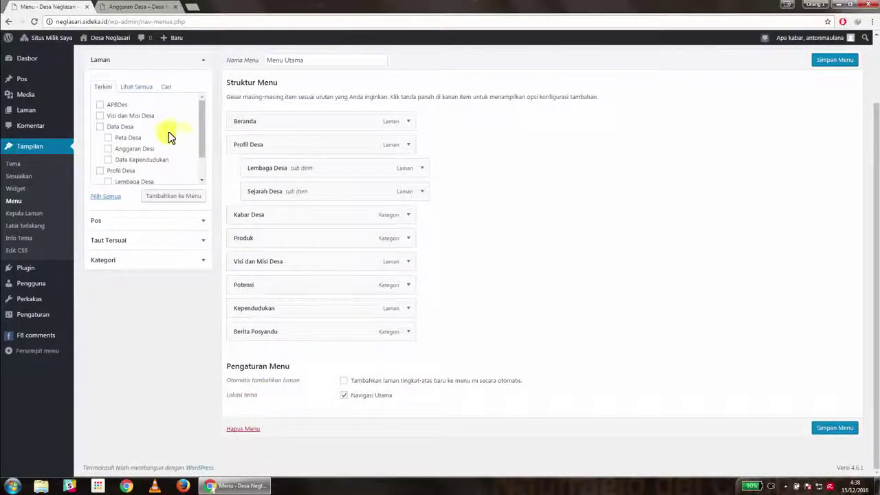
- Add the APBDes page to Menu Utama and save the menu
left_click(101, 105)
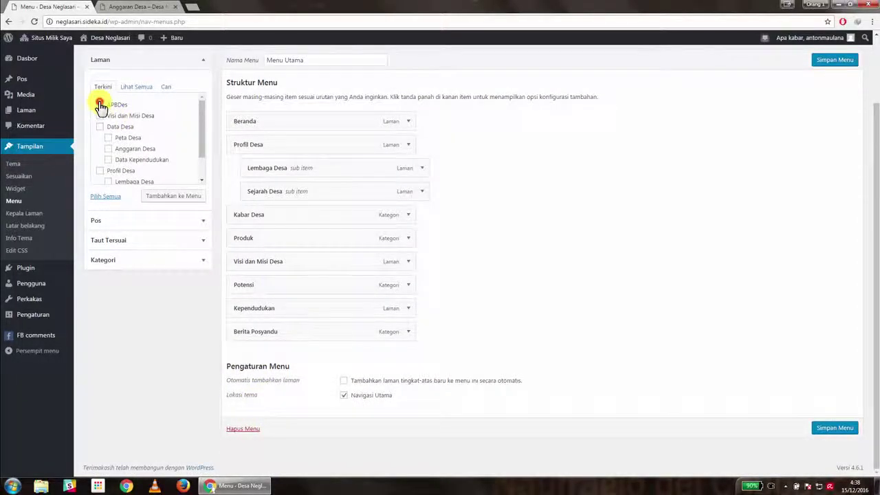
left_click(184, 198)
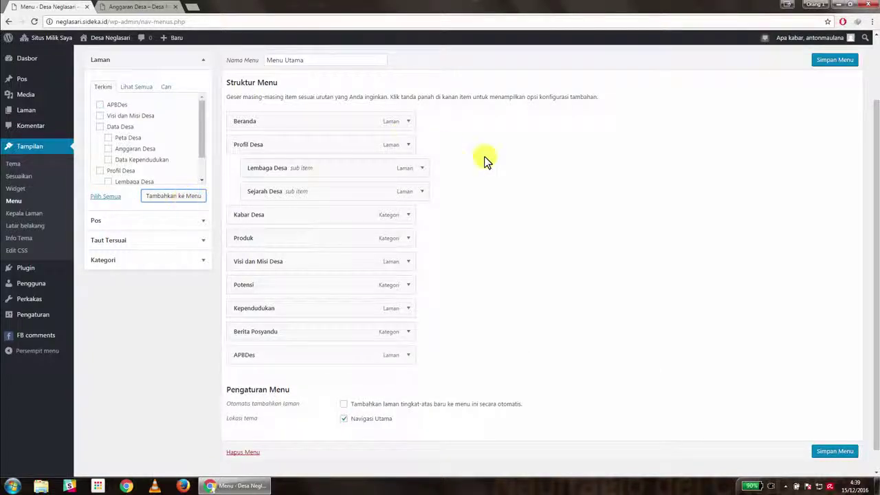
left_click(834, 64)
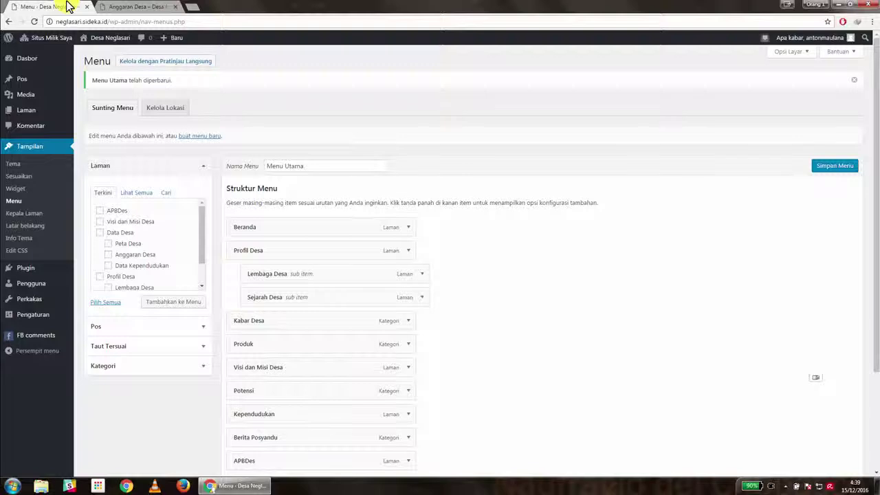
- Reload the public village site, check the APBDes page through its navigation, and return to the menu editor
left_click(137, 7)
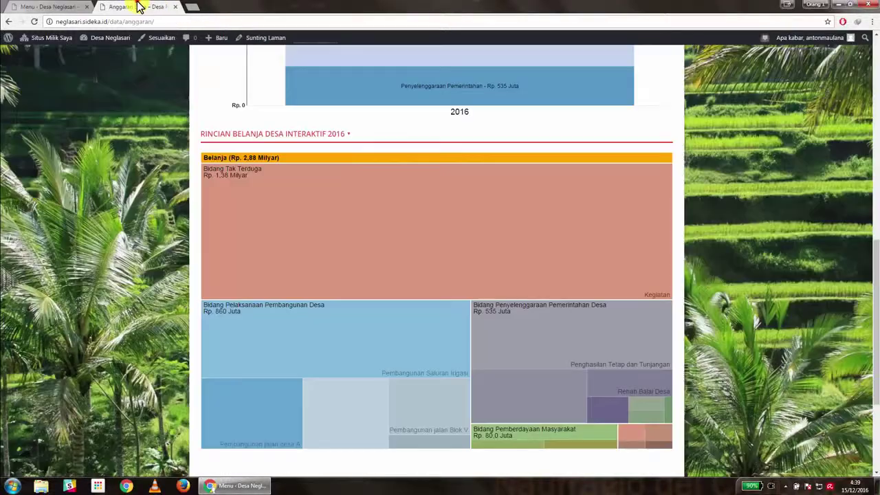
left_click(35, 22)
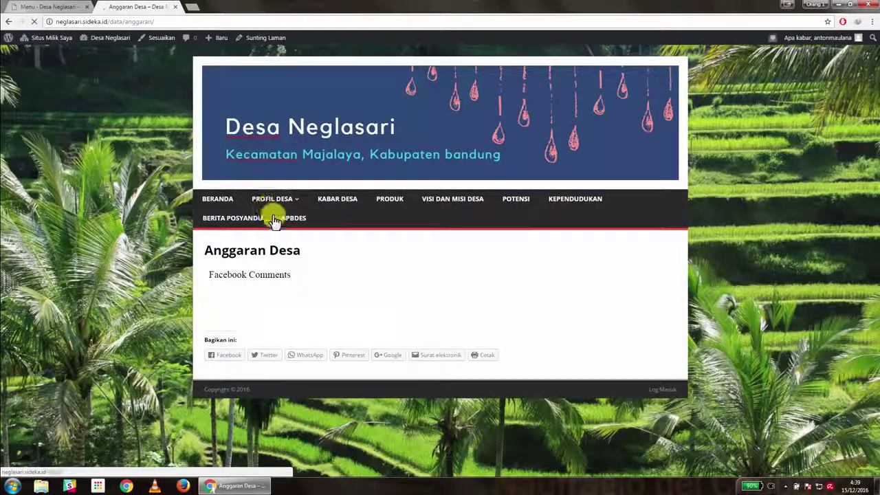
mouse_move(274, 201)
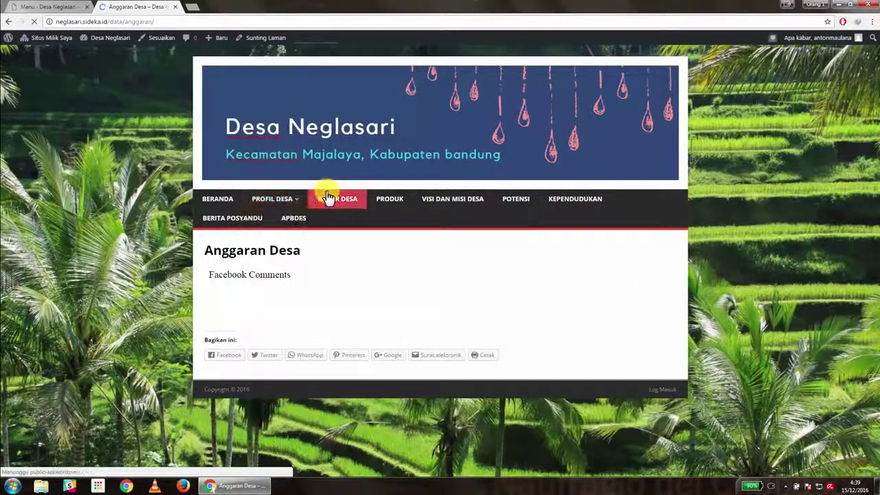
left_click(301, 220)
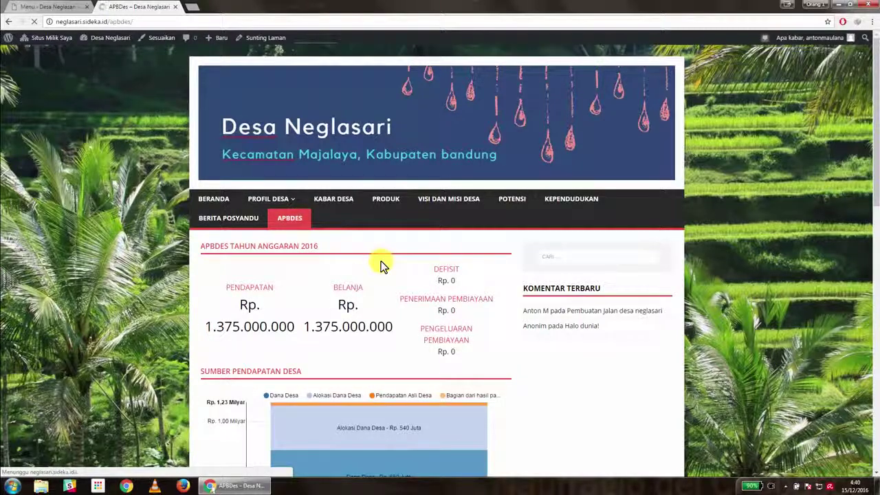
left_click(43, 7)
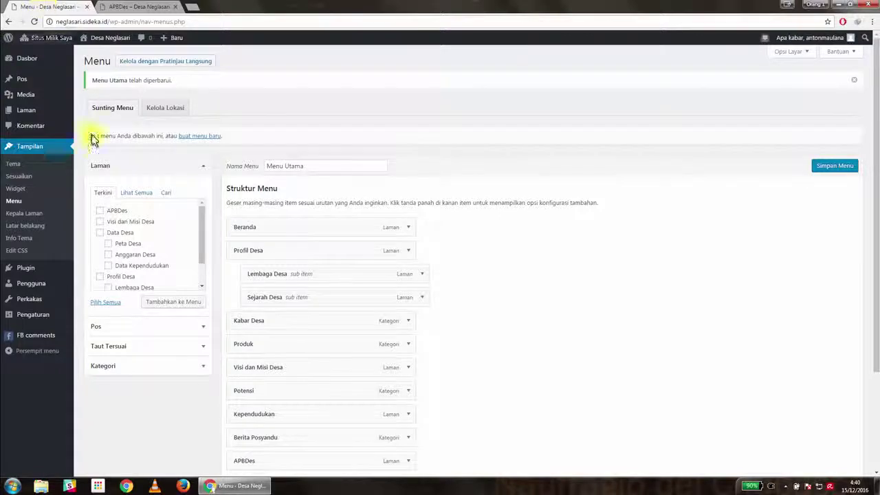